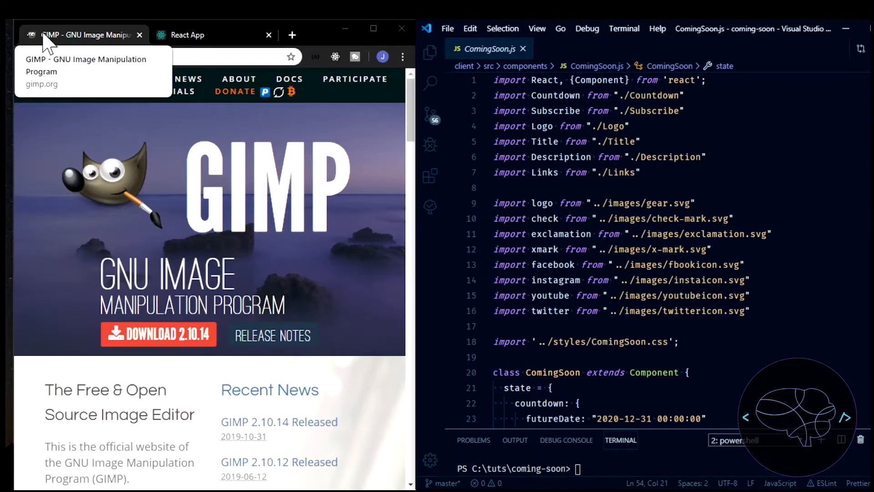
Check the React App page in the browser and open favicon.ico from the client's public folder in Visual Studio Code
click(213, 34)
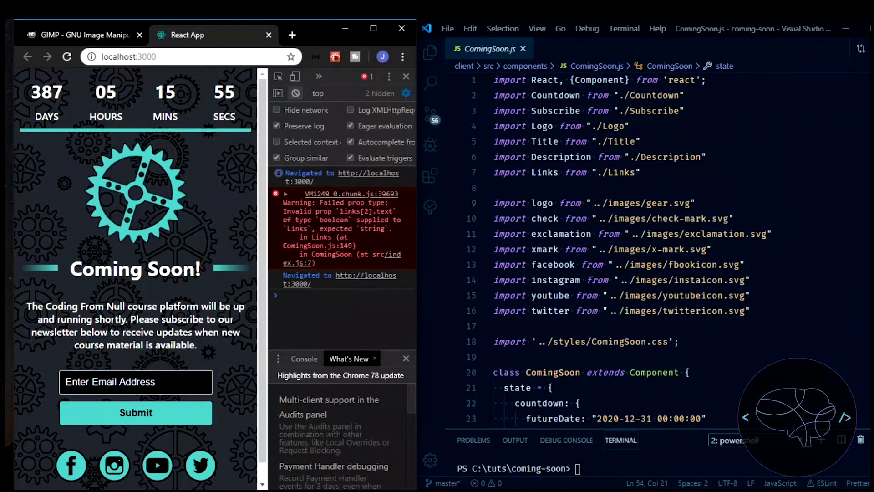
click(431, 54)
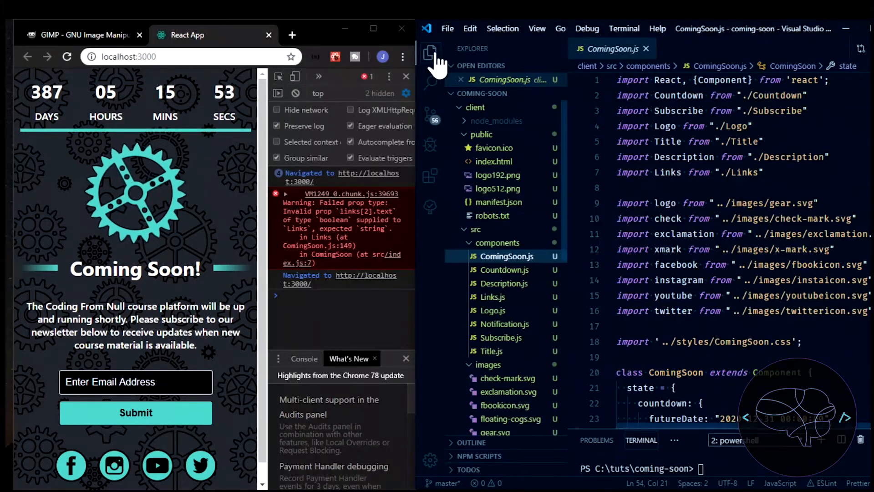
click(492, 151)
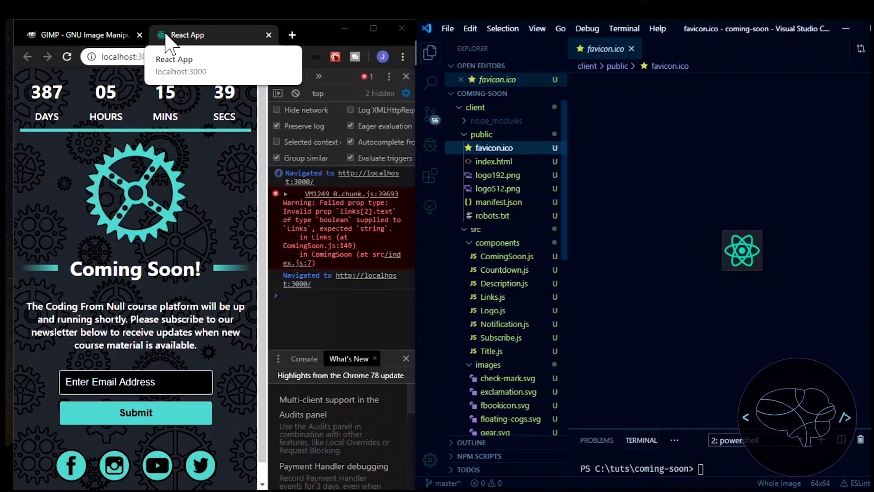
Switch to the GIMP website in the browser and look over its home page
click(100, 36)
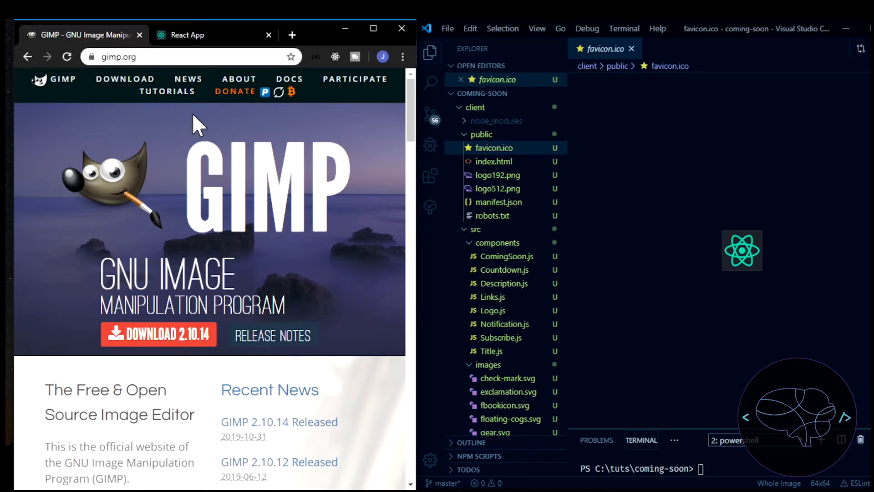
scroll(234, 253, down, 9)
scroll(176, 345, up, 4)
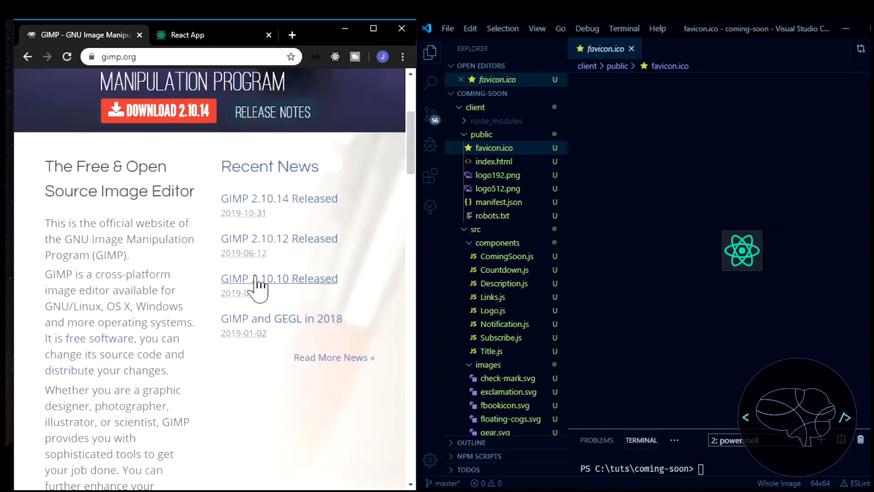
scroll(257, 287, up, 5)
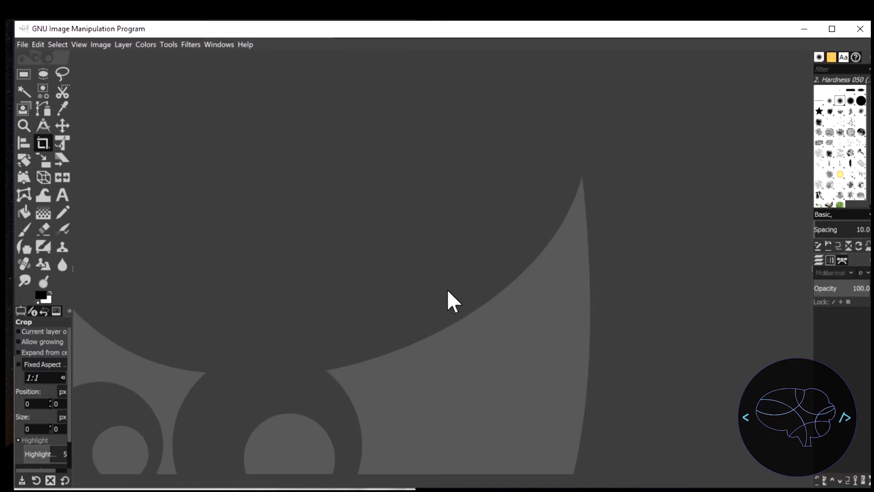
In GIMP, open gear.svg from the client/src/images folder, rendering it at 32 by 32 px
click(23, 44)
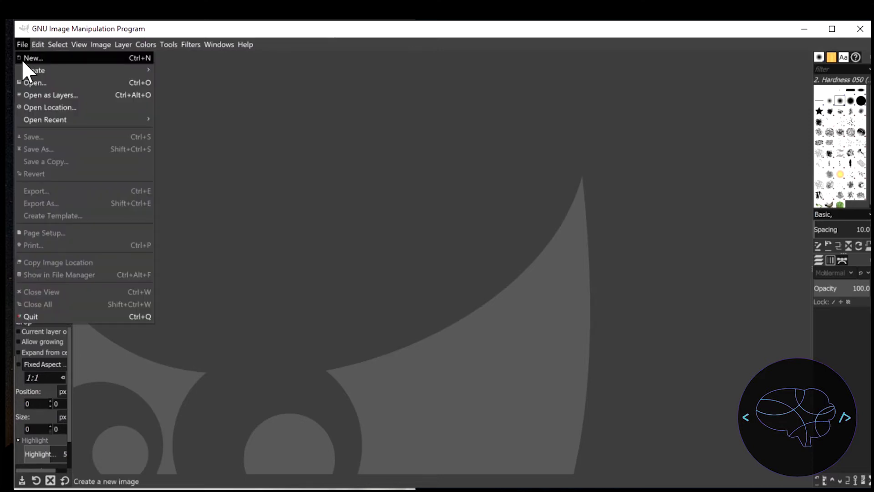
click(24, 86)
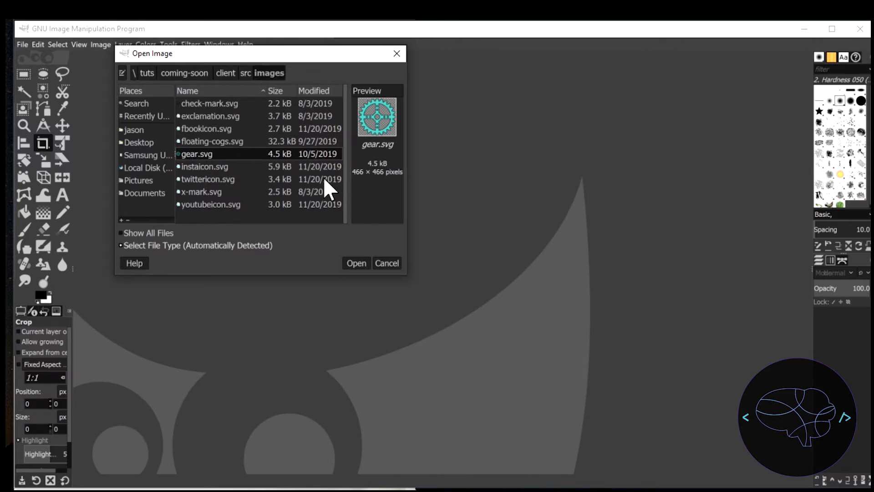
click(357, 265)
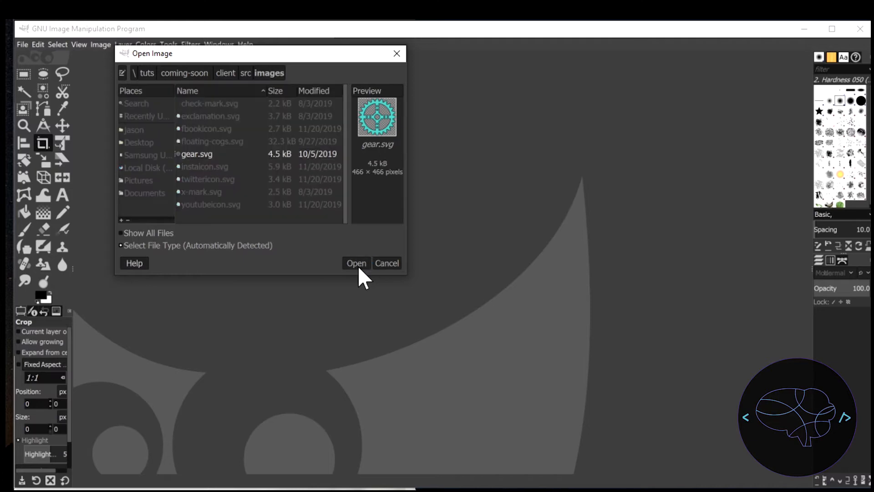
drag(394, 242, 400, 145)
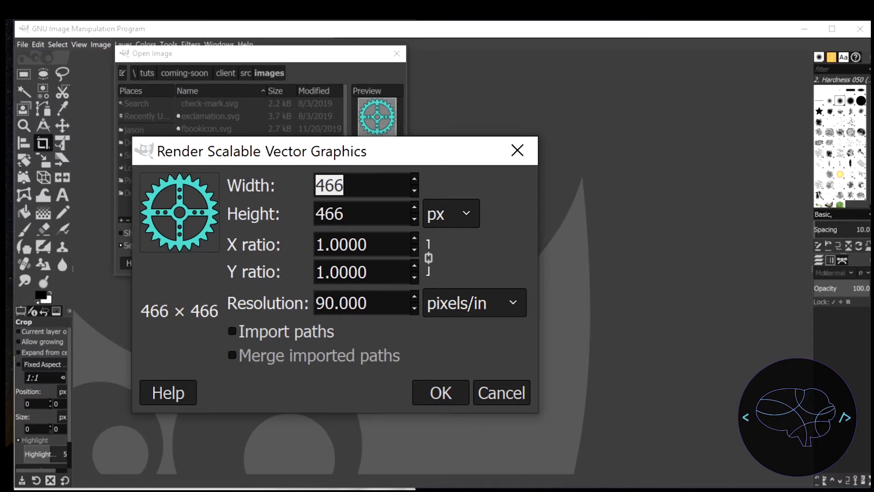
text(32)
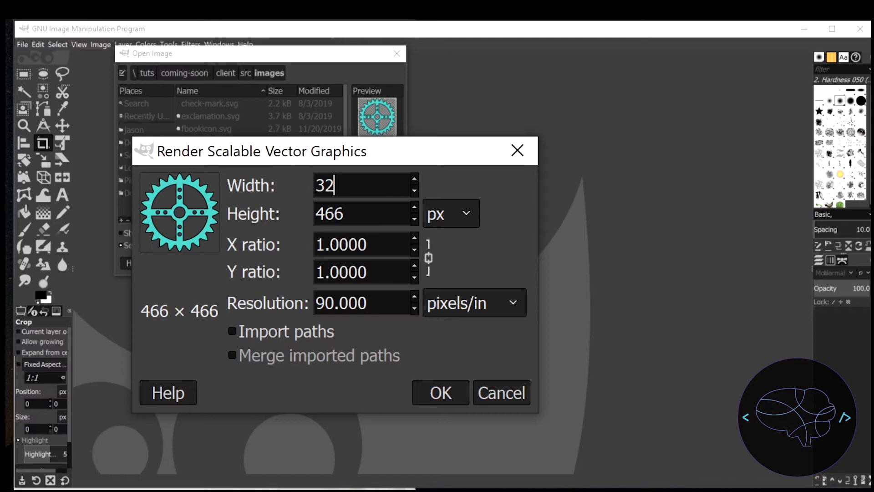
click(367, 245)
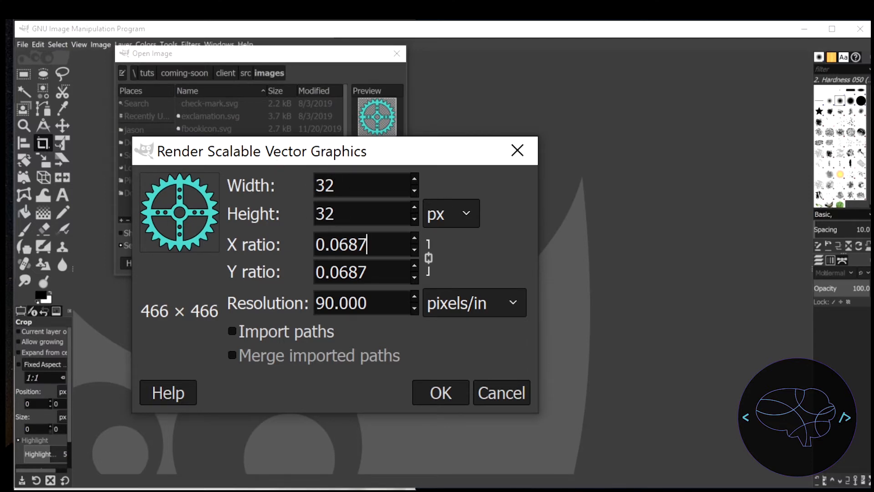
click(441, 393)
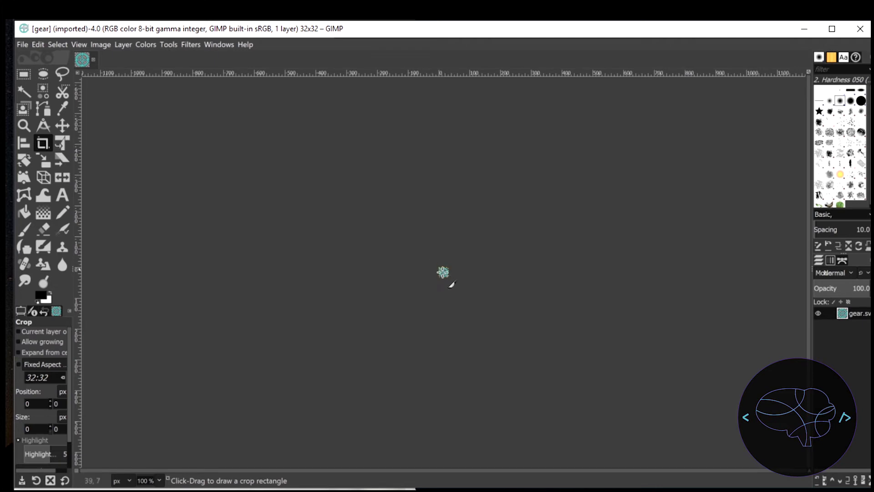
Start exporting the gear image and choose the client/public folder as its destination
click(26, 45)
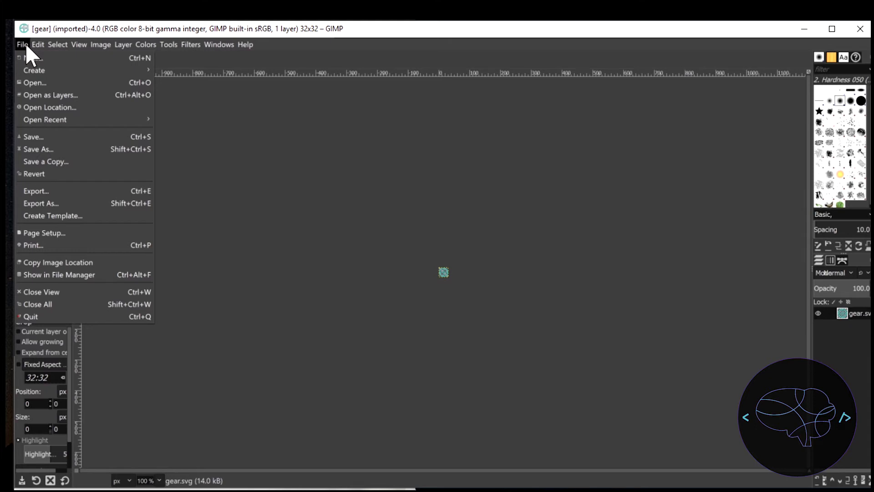
click(44, 190)
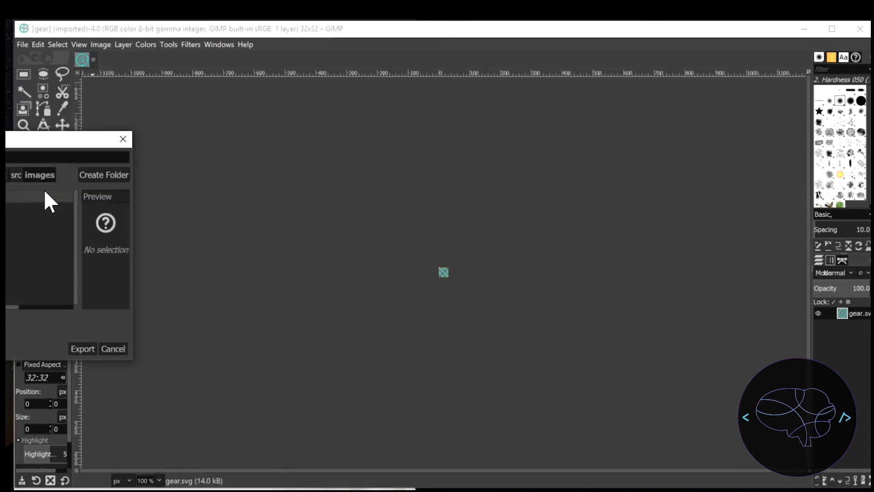
drag(9, 142, 384, 120)
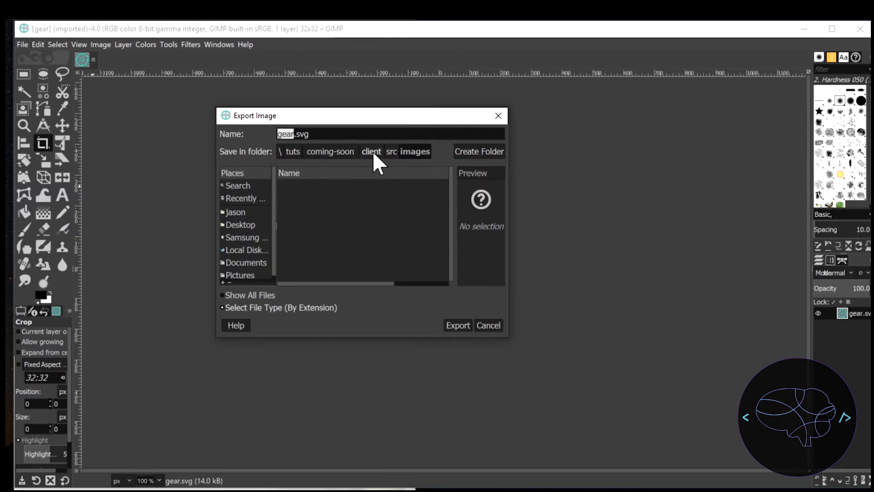
click(390, 153)
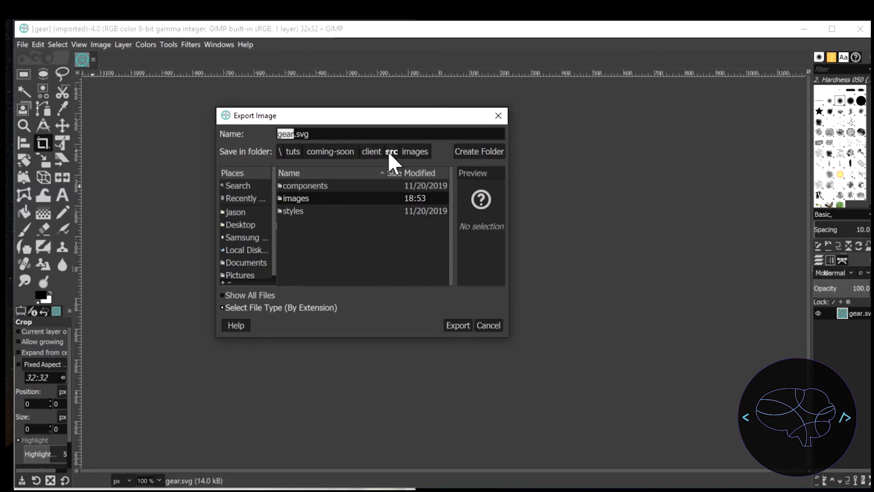
click(372, 150)
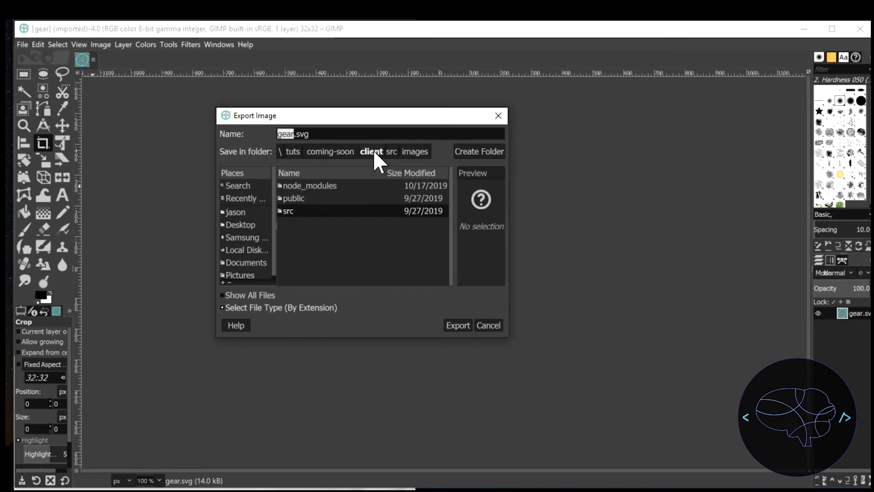
double_click(292, 201)
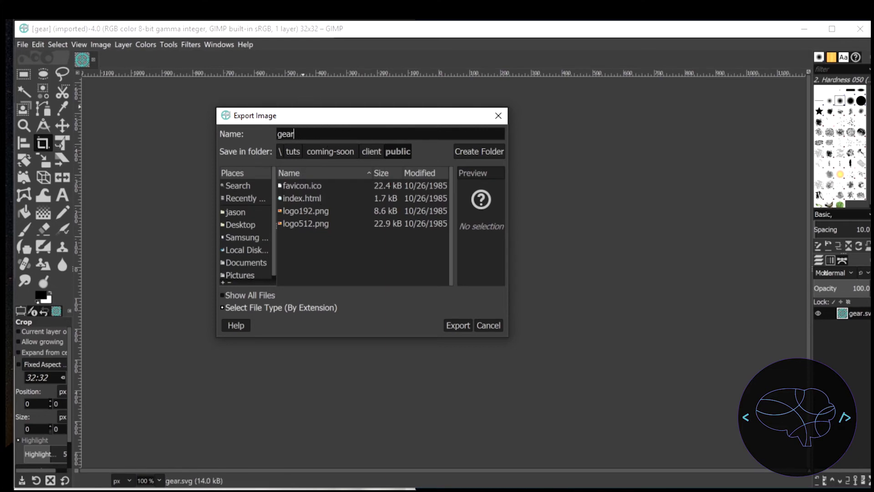
Export the image as favicon.ico, replacing the existing file, as a 32 bpp, 8-bit alpha, no palette Windows icon
click(327, 134)
text(fa)
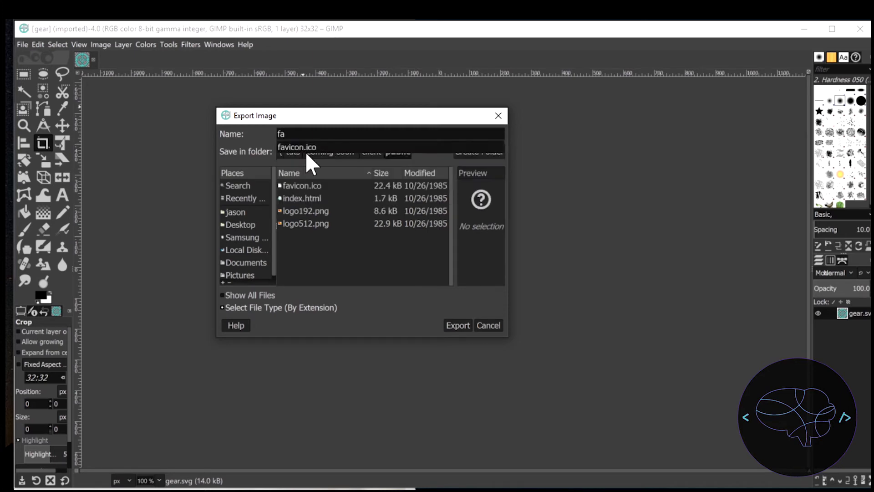
click(286, 150)
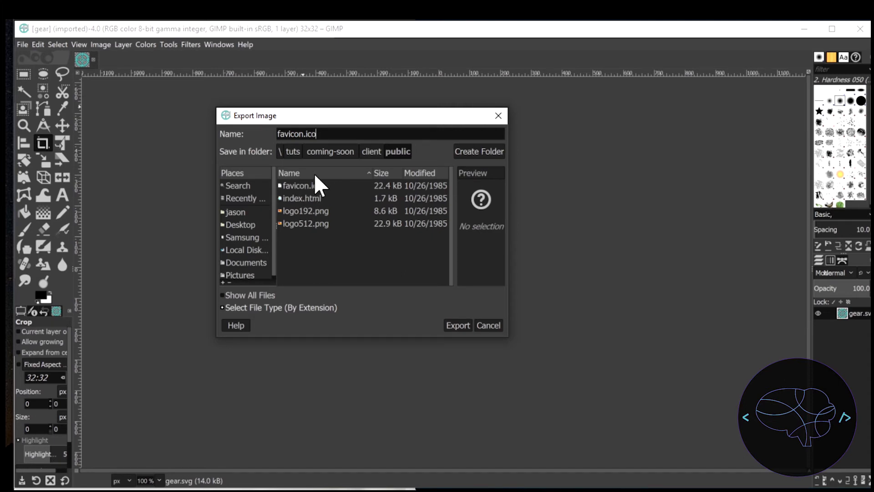
click(461, 323)
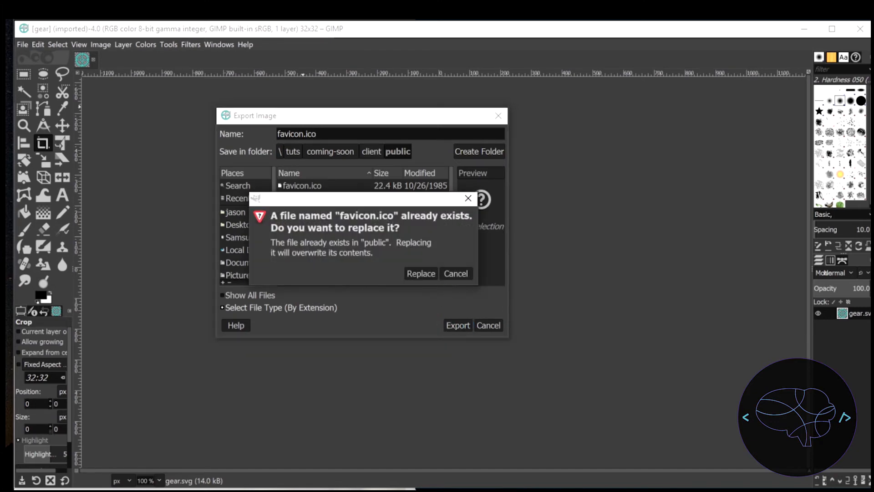
click(420, 273)
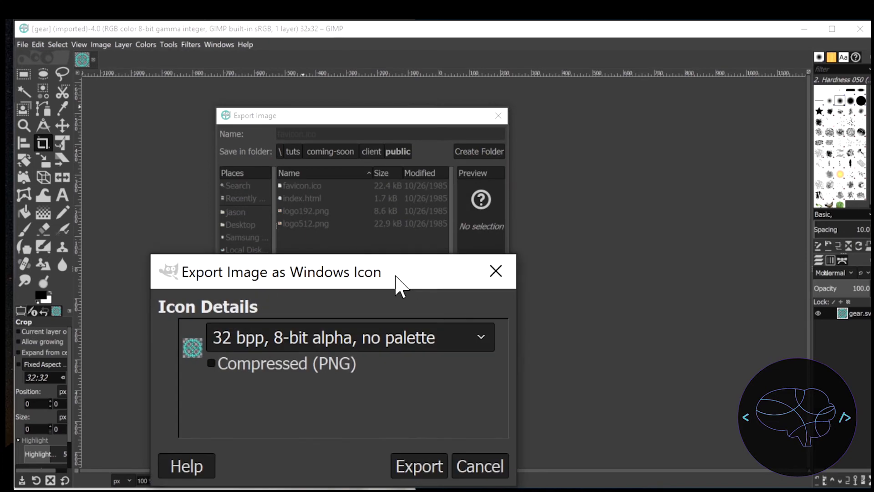
drag(405, 271, 419, 202)
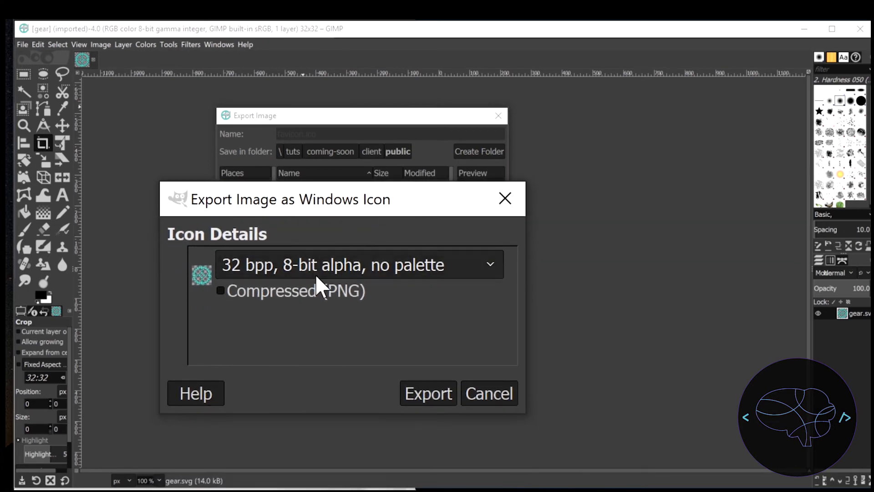
click(425, 394)
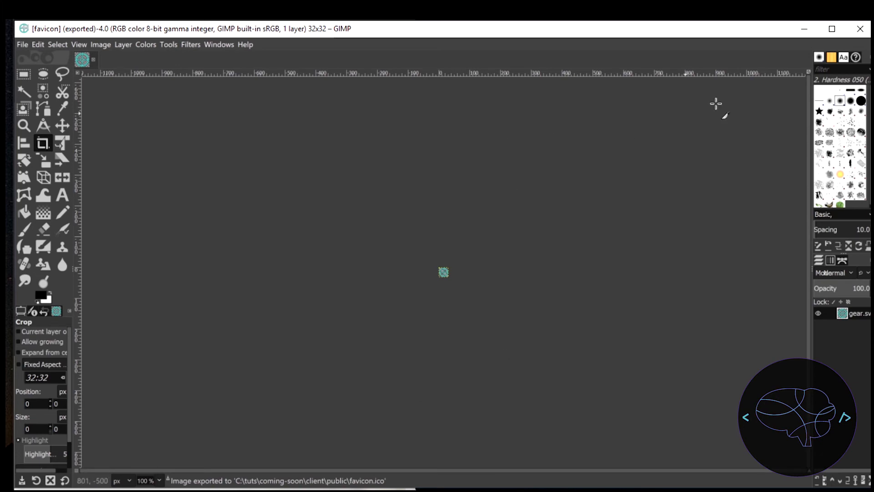
Return to Visual Studio Code, magnify the favicon preview, and start the development server from the client folder with npm start
click(807, 29)
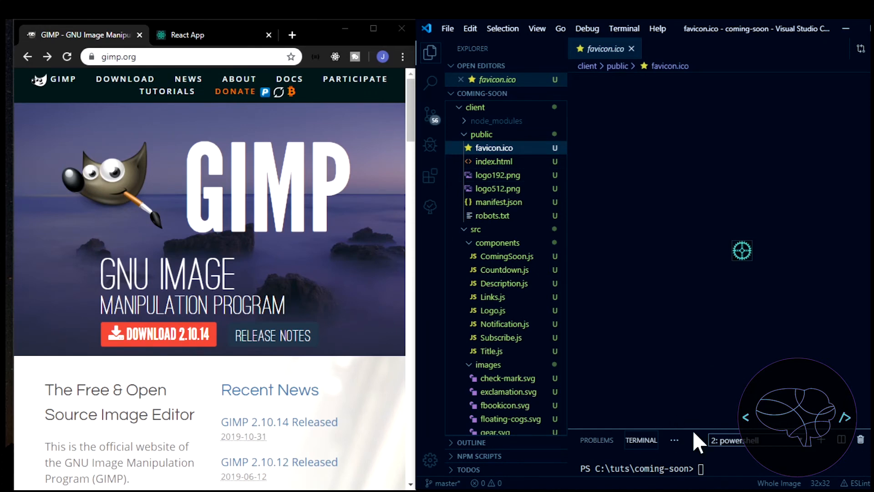
click(693, 392)
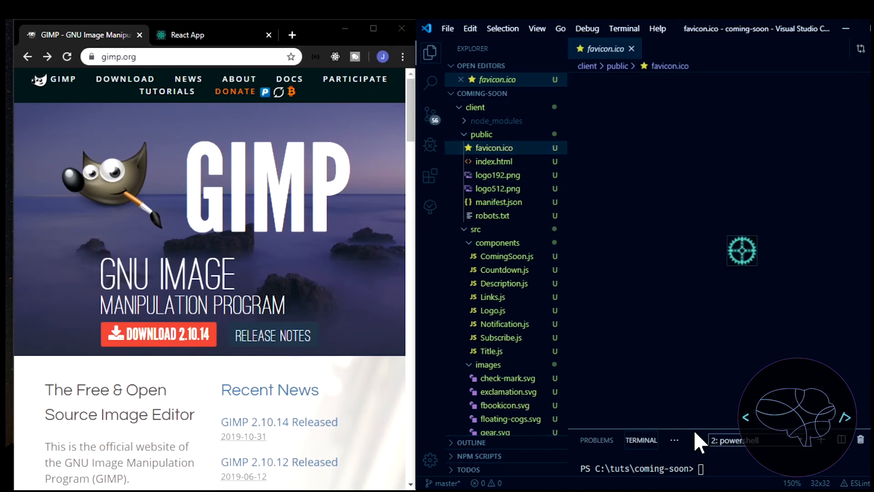
drag(698, 427, 698, 320)
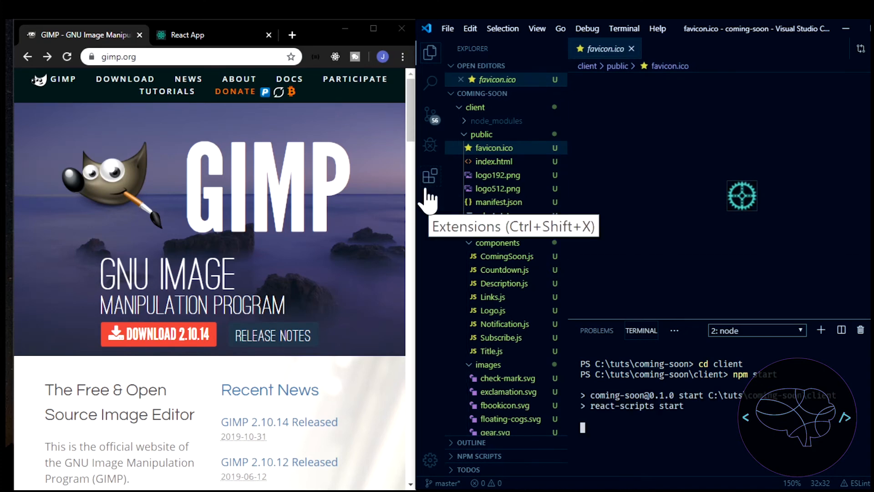
key(Return)
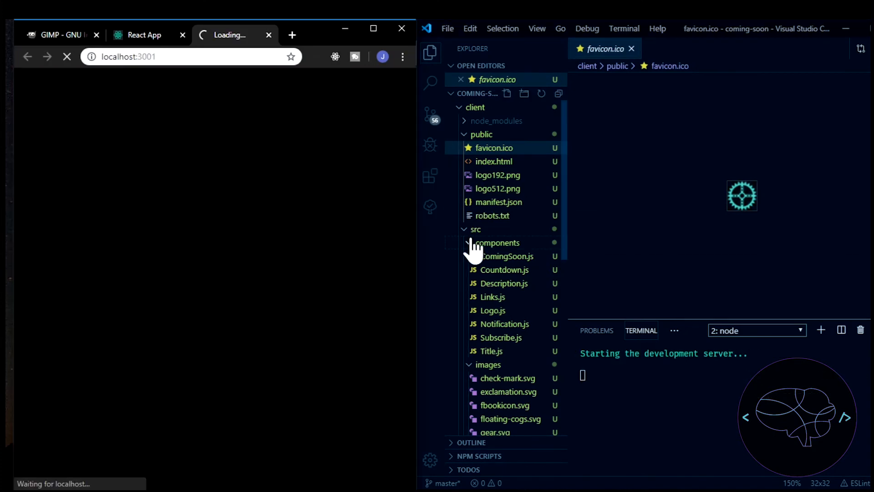